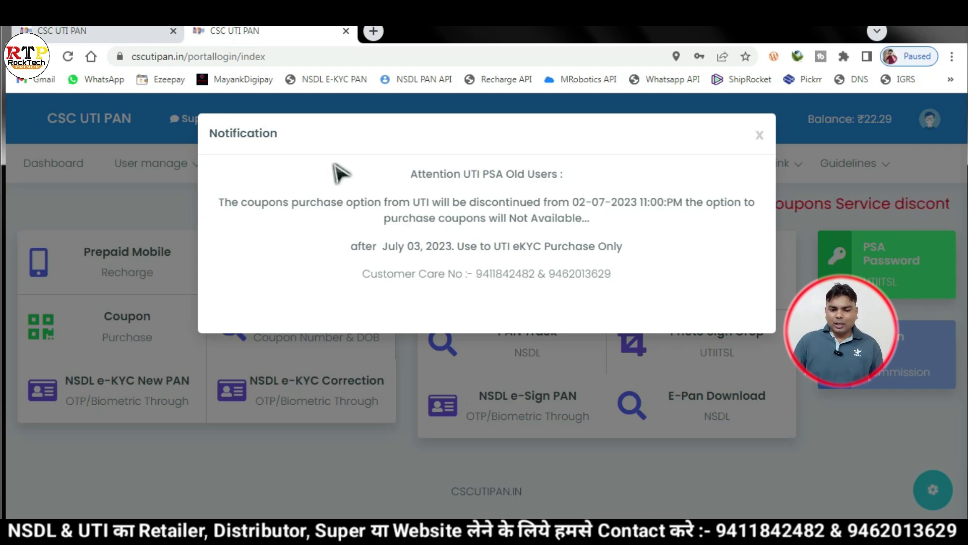
# - Read the coupon-discontinuation notice, then close the Notification popup to reveal the dashboard
pyautogui.moveTo(374, 177); pyautogui.dragTo(683, 309)
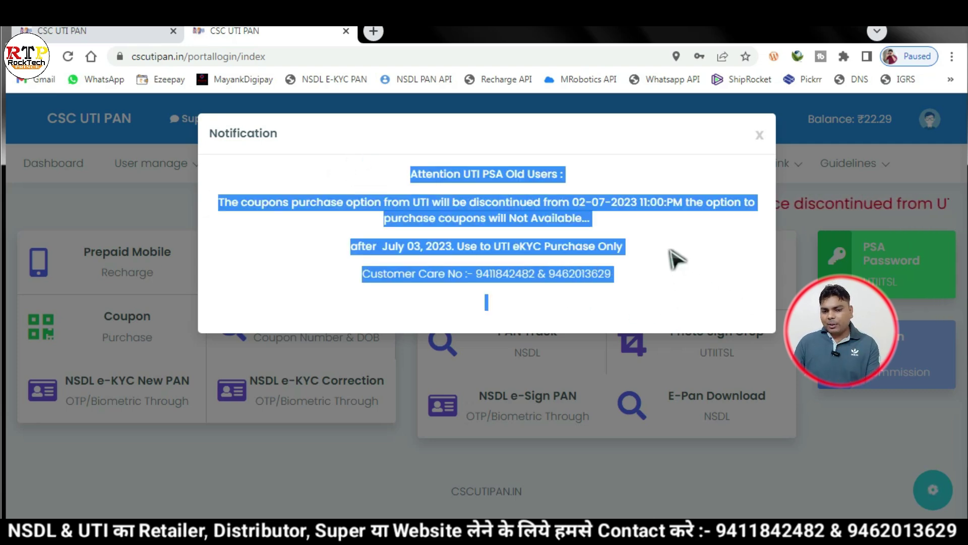
pyautogui.click(626, 233)
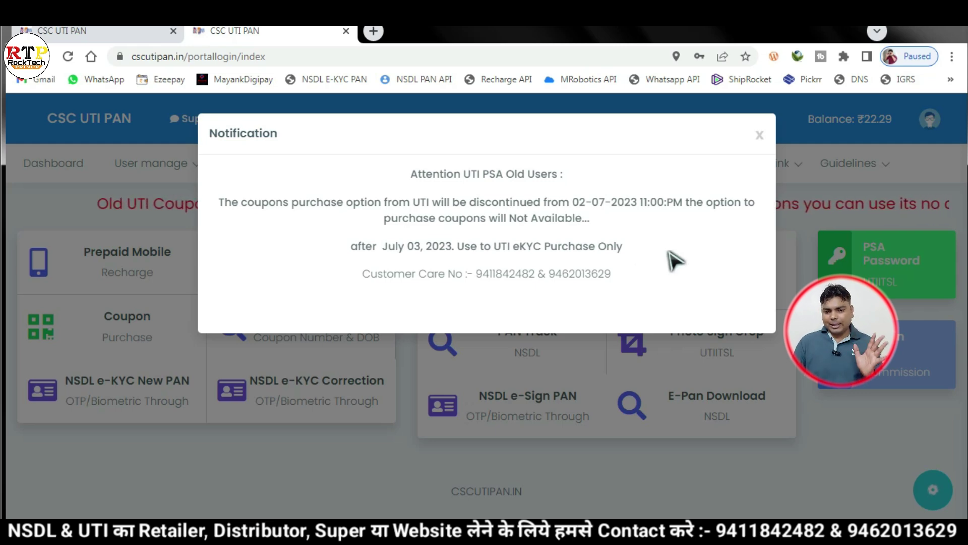
pyautogui.click(761, 135)
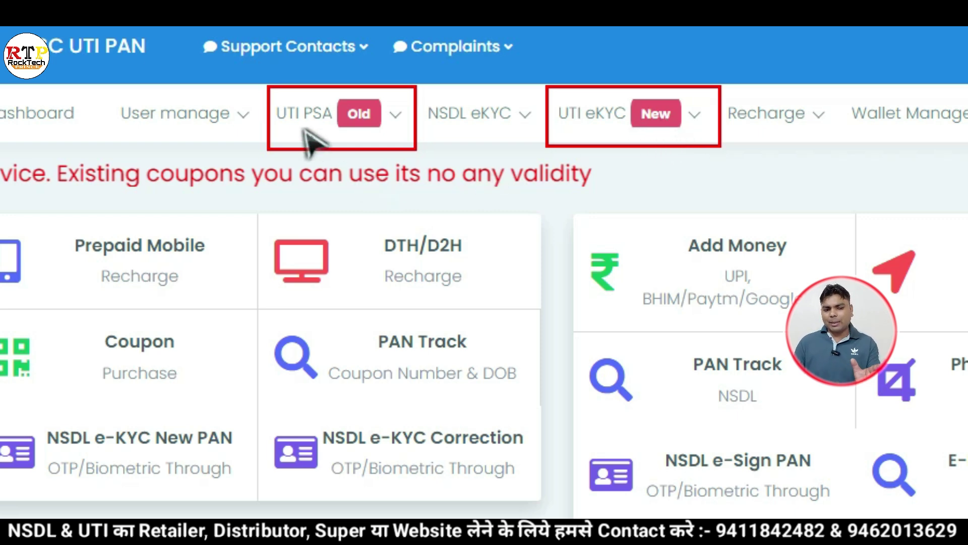
# - Choose eKYC PSA Apply under UTI eKYC New to reach the VLE Management page
pyautogui.moveTo(285, 103)
pyautogui.mouseDown()
pyautogui.moveTo(402, 158)
pyautogui.moveTo(407, 134)
pyautogui.mouseUp()
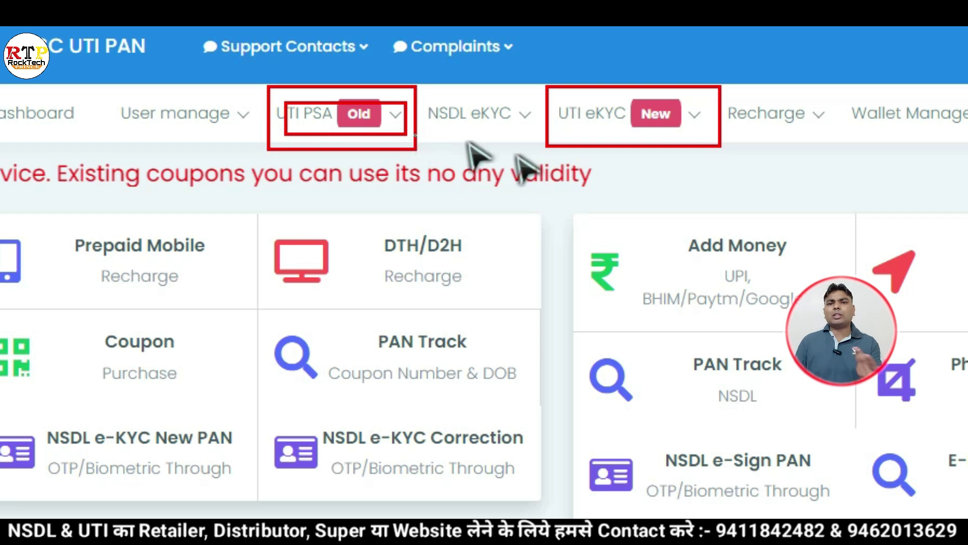
pyautogui.moveTo(548, 85)
pyautogui.mouseDown()
pyautogui.moveTo(595, 119)
pyautogui.moveTo(739, 147)
pyautogui.moveTo(719, 146)
pyautogui.mouseUp()
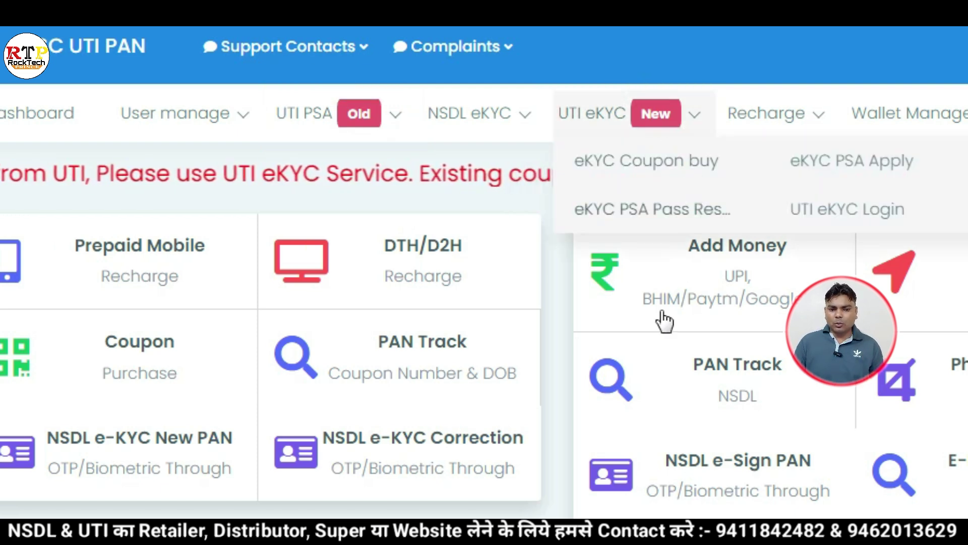
pyautogui.moveTo(581, 120)
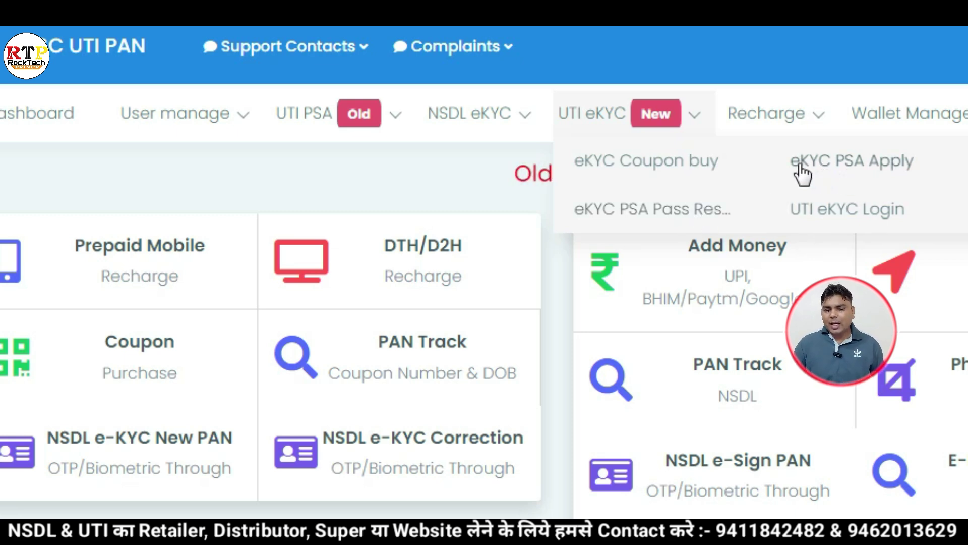
pyautogui.click(880, 176)
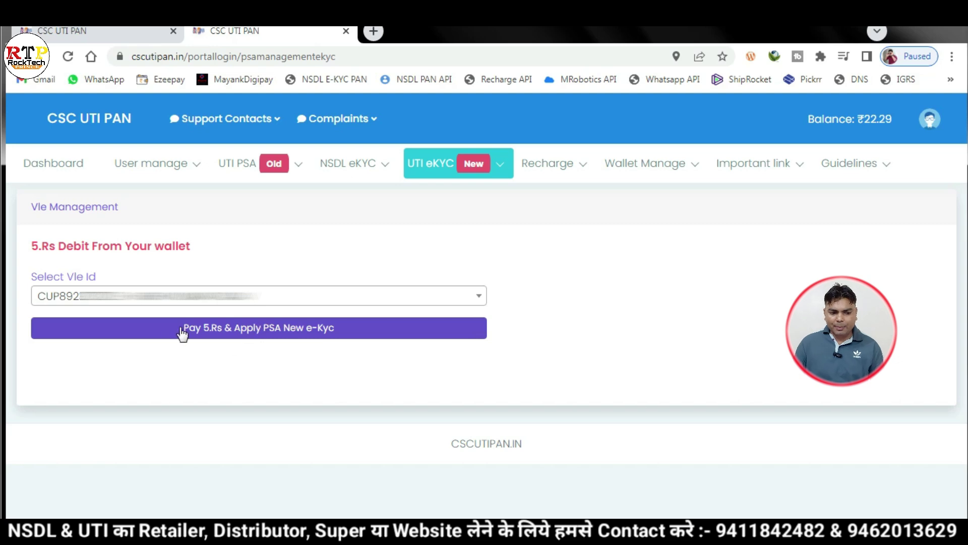
# - Pay Rs 5 to apply for a new PSA eKYC ID and review the User Created banner
pyautogui.click(261, 331)
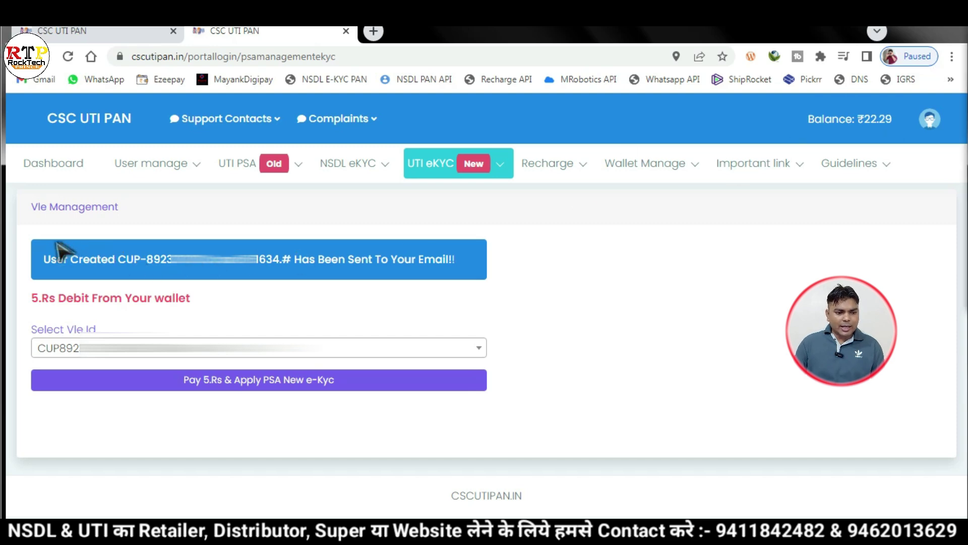
pyautogui.moveTo(31, 239)
pyautogui.mouseDown()
pyautogui.moveTo(133, 277)
pyautogui.moveTo(299, 284)
pyautogui.moveTo(465, 273)
pyautogui.mouseUp()
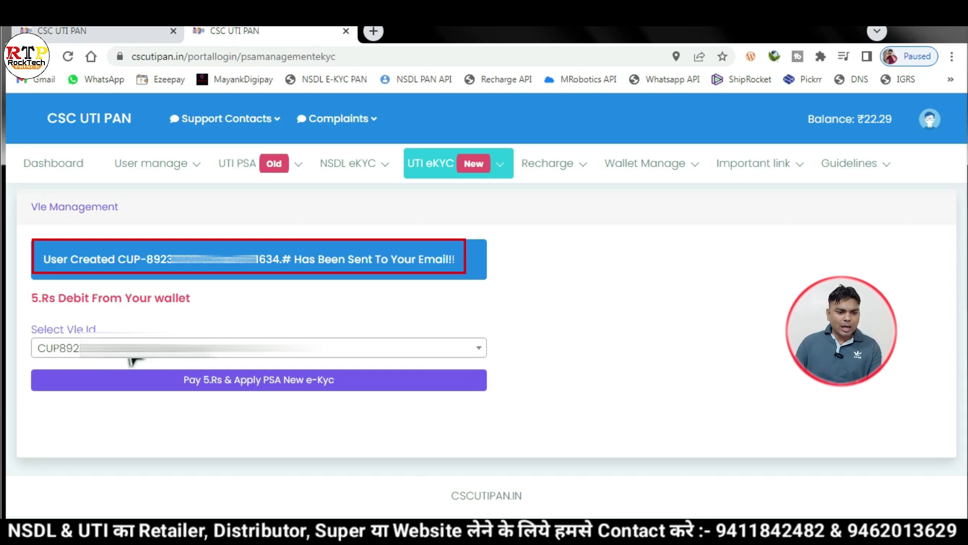
pyautogui.click(126, 254)
pyautogui.moveTo(126, 255)
pyautogui.mouseDown()
pyautogui.moveTo(143, 277)
pyautogui.moveTo(212, 271)
pyautogui.mouseUp()
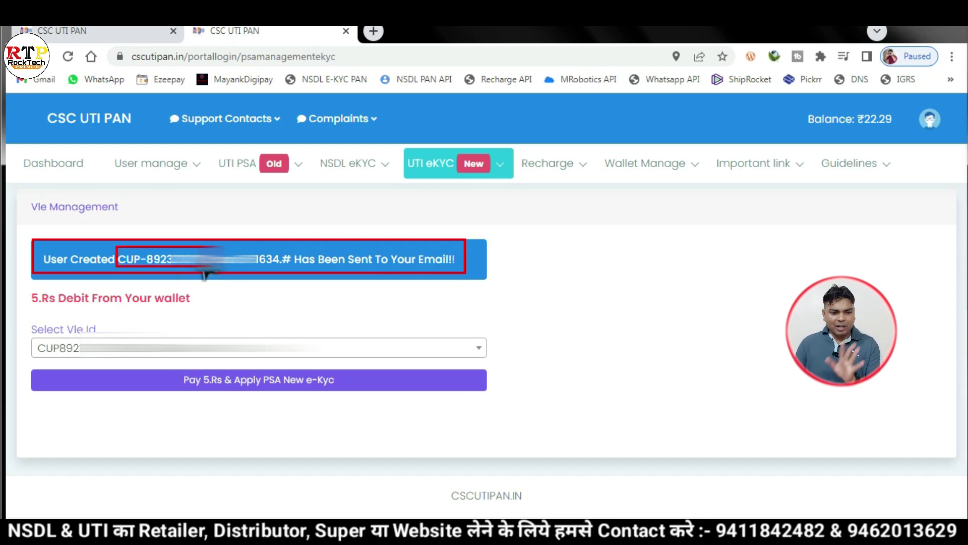
pyautogui.moveTo(254, 249); pyautogui.dragTo(284, 278)
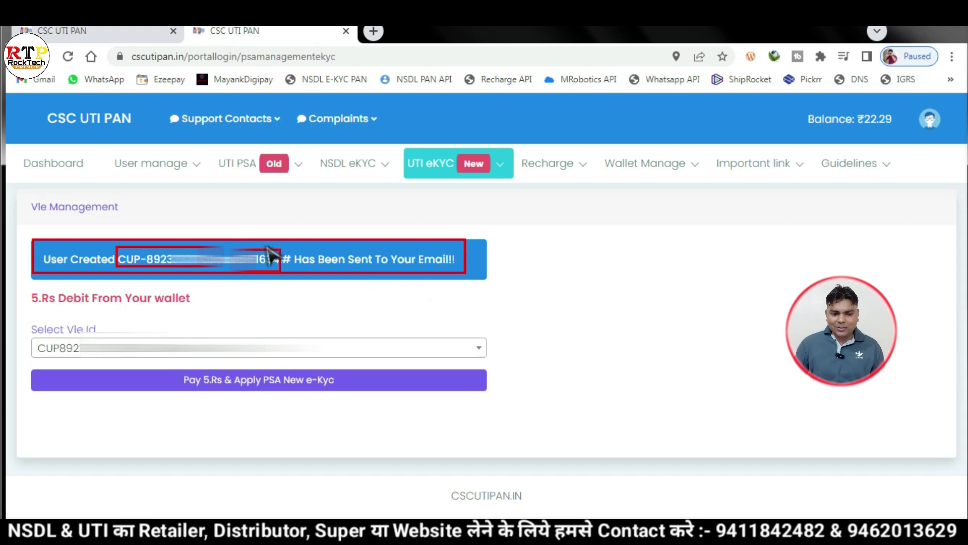
pyautogui.moveTo(292, 252); pyautogui.dragTo(459, 274)
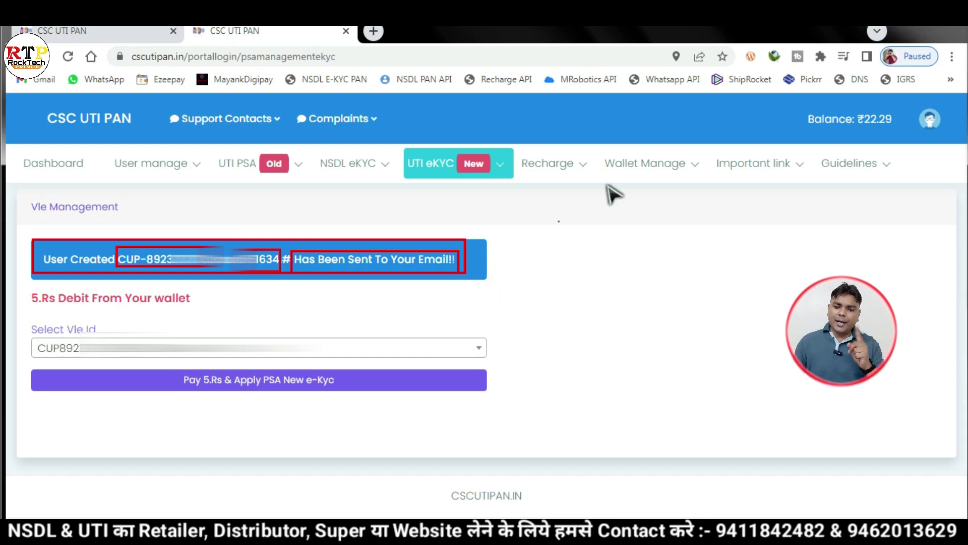
pyautogui.press('Escape')
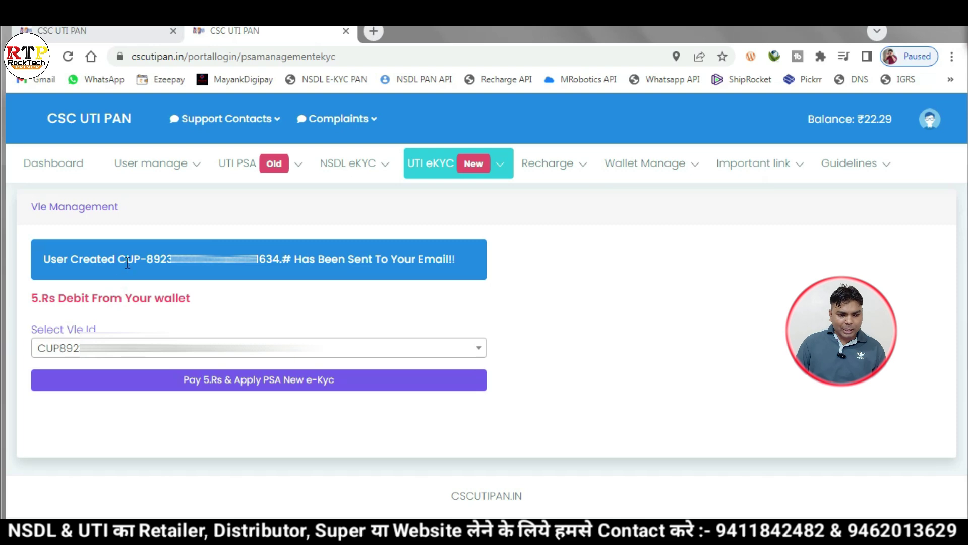
# - Select the new CUP user ID shown in the blue confirmation banner
pyautogui.moveTo(118, 259); pyautogui.dragTo(264, 265)
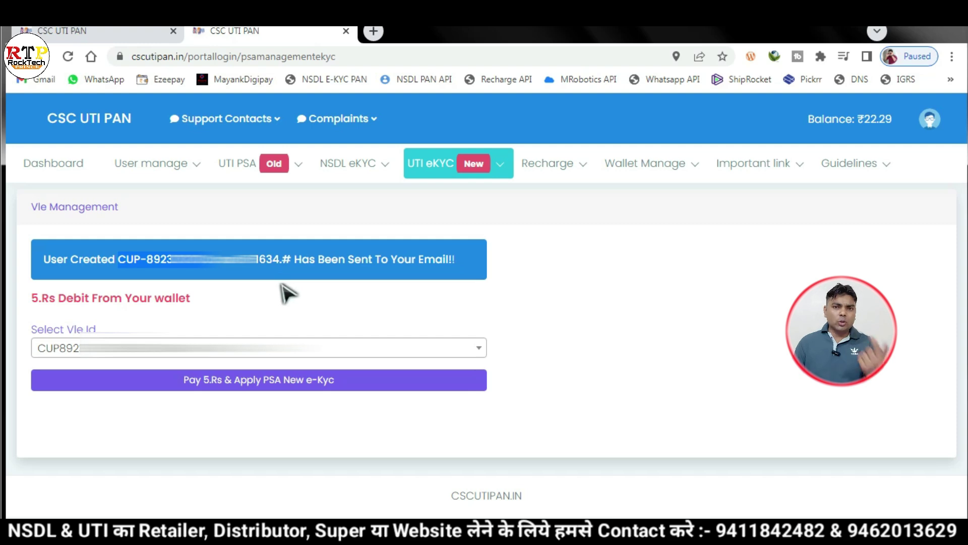
# - Open UTI eKYC Login from the UTI eKYC New menu in a new tab
pyautogui.click(474, 170)
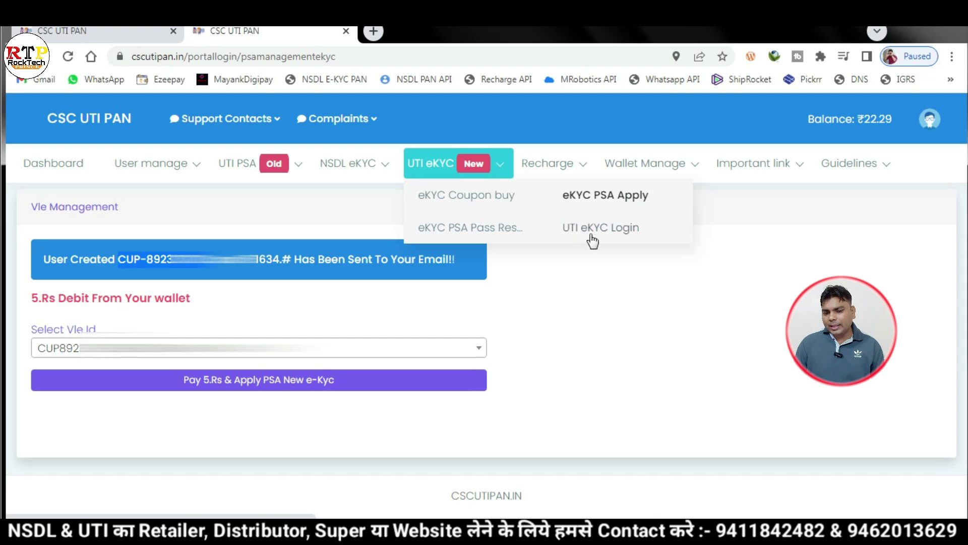
pyautogui.click(621, 232)
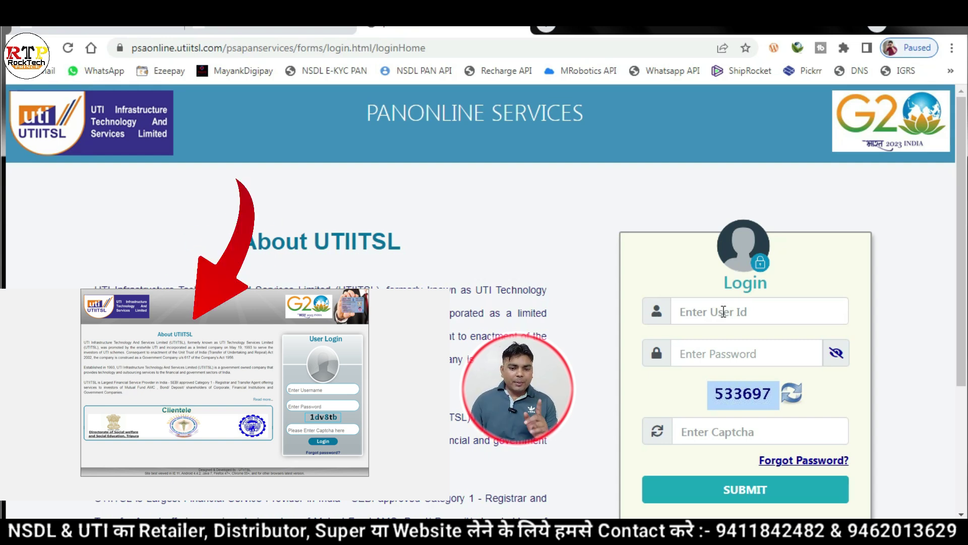
# - Log in with the pasted new user ID, the account password and captcha 533697
pyautogui.click(724, 311)
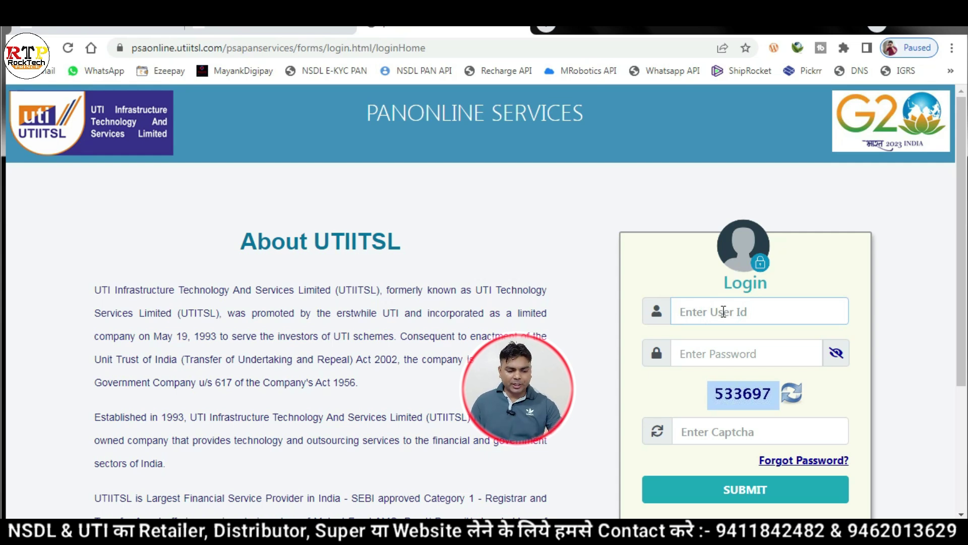
pyautogui.hotkey('ctrl', 'v')
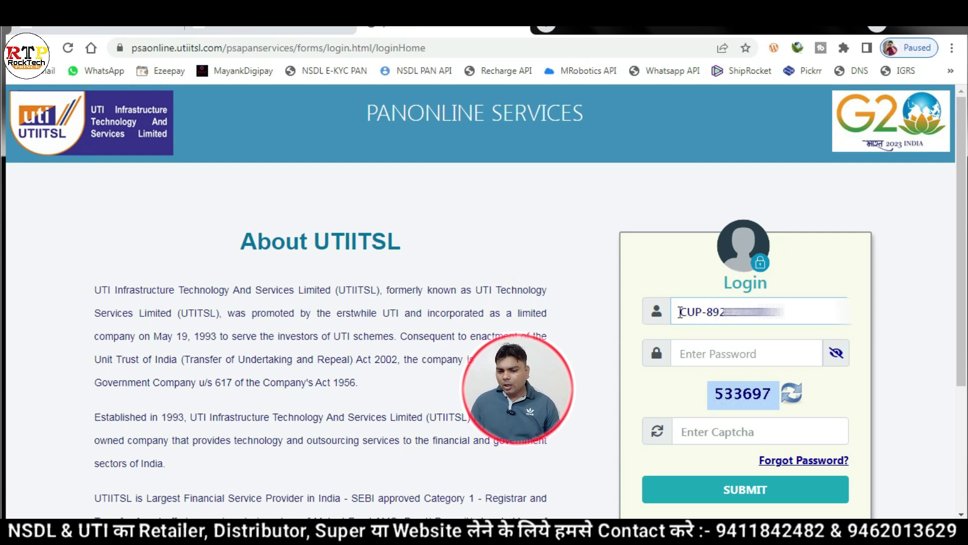
pyautogui.moveTo(680, 312); pyautogui.dragTo(782, 311)
pyautogui.click(802, 311)
pyautogui.click(740, 353)
pyautogui.hotkey('ctrl', 'v')
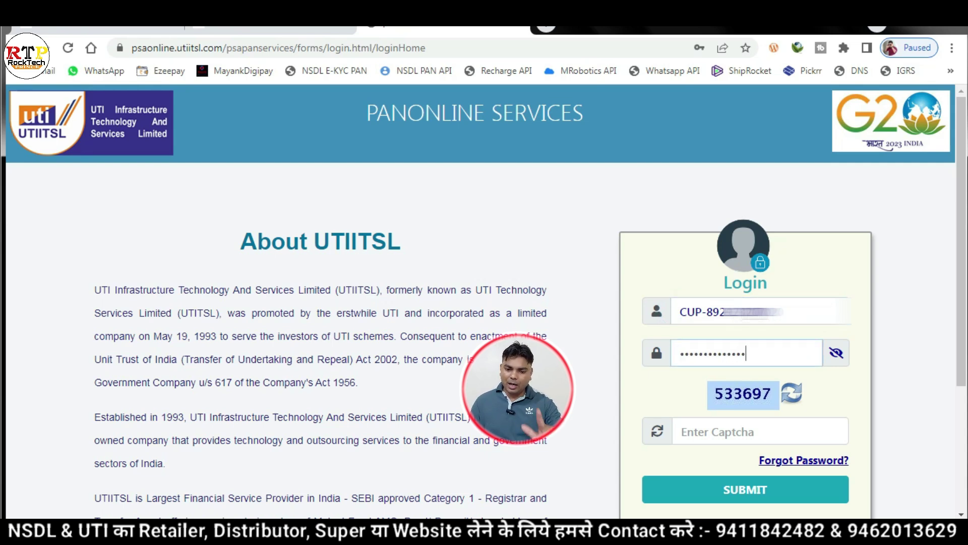
pyautogui.click(751, 430)
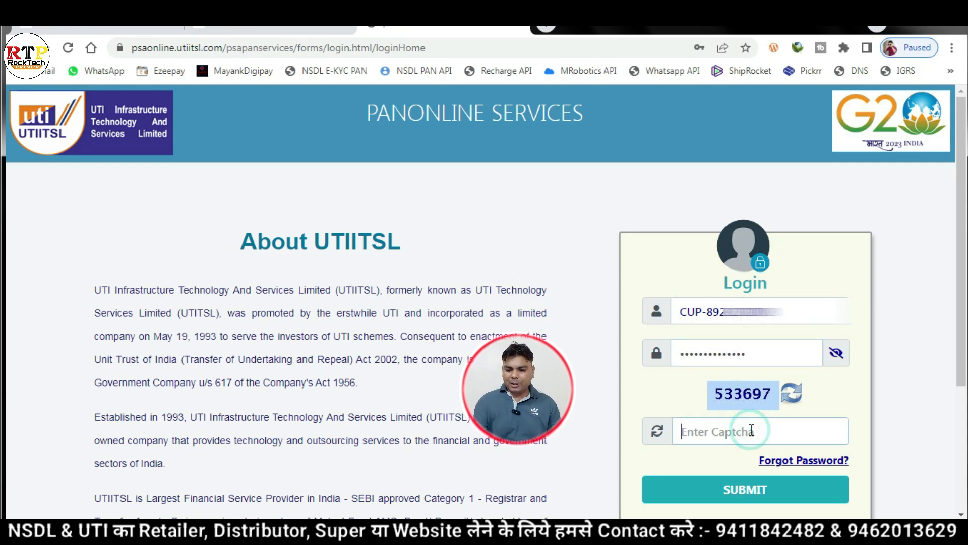
pyautogui.write('533697')
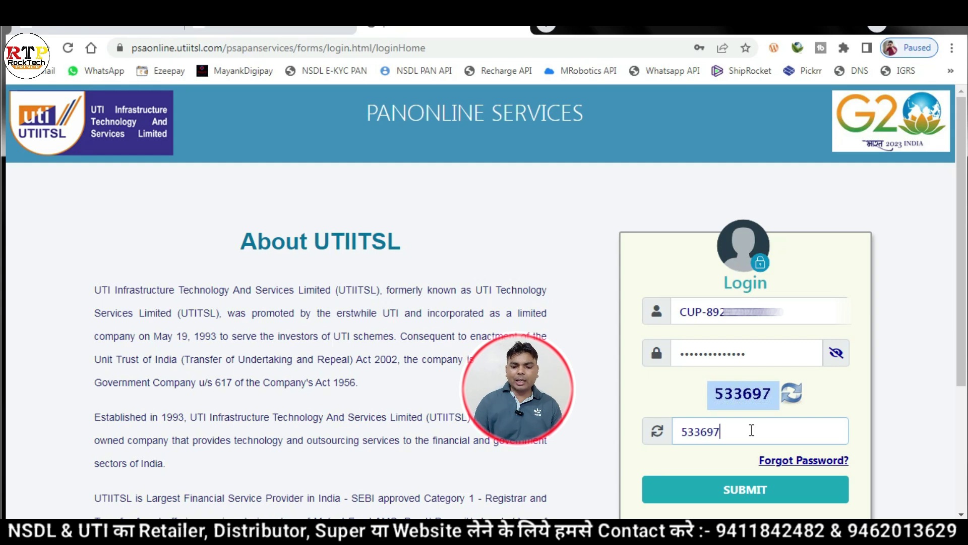
pyautogui.click(748, 494)
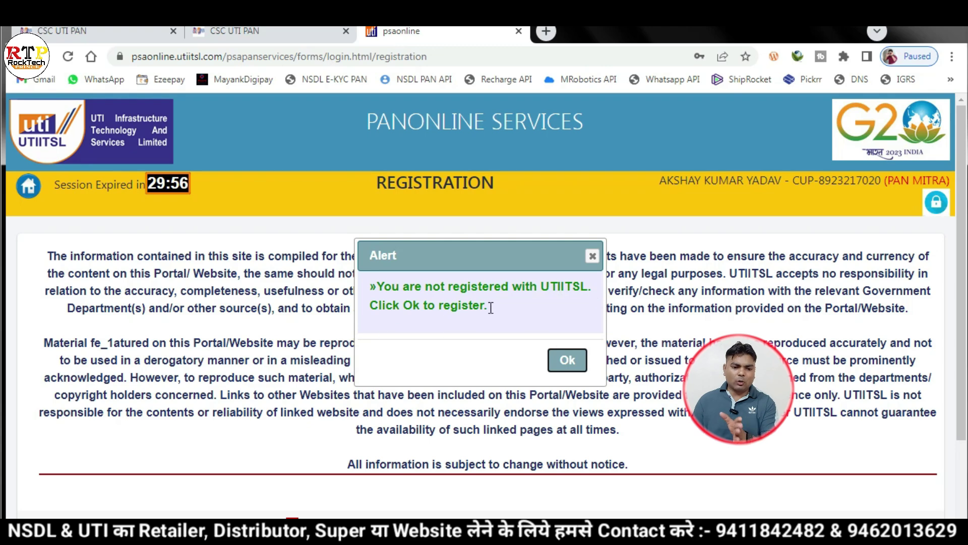
# - Dismiss the not-registered alert and accept the UTIITSL terms and conditions
pyautogui.click(565, 361)
pyautogui.scroll(-2, 564, 359)
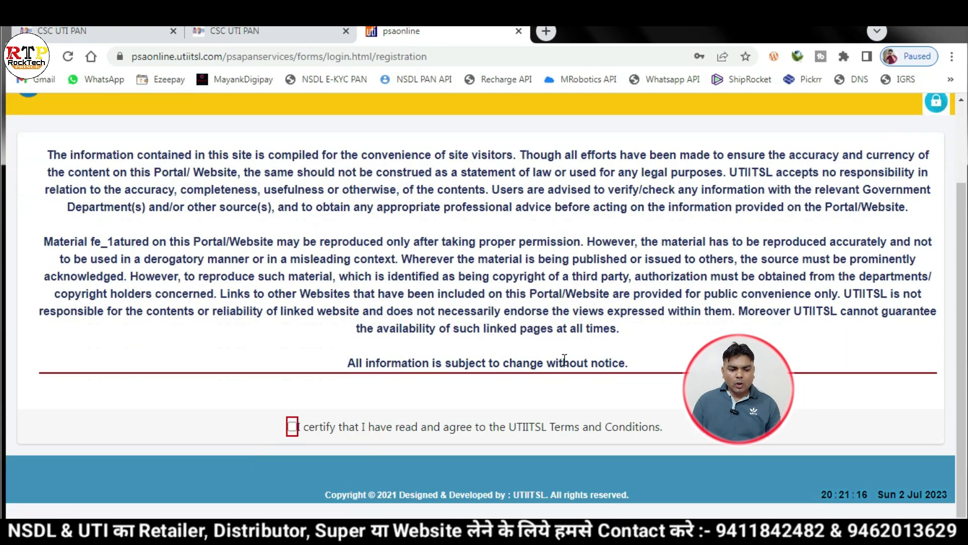
pyautogui.click(292, 427)
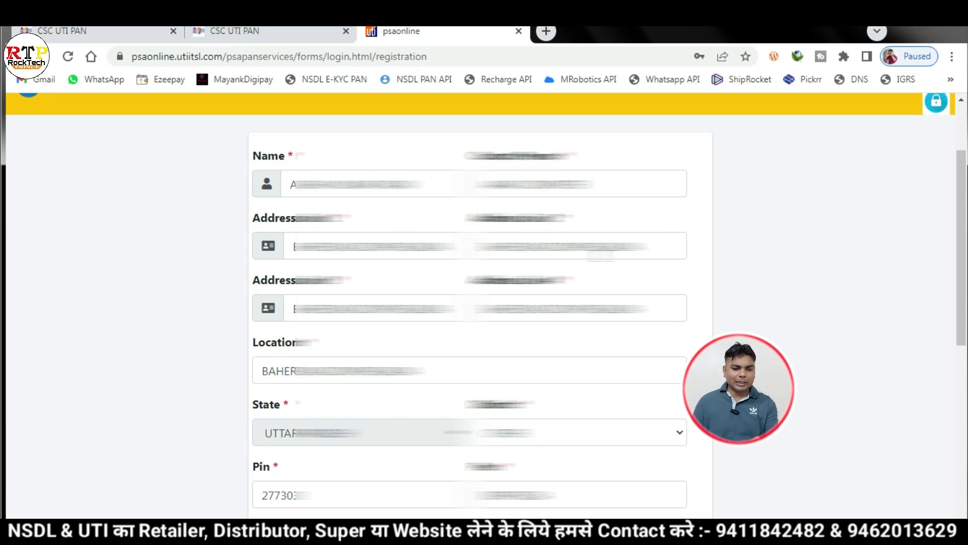
# - Set the security question to 'What is your favorite book?' and enter its answer
pyautogui.scroll(-1, 600, 261)
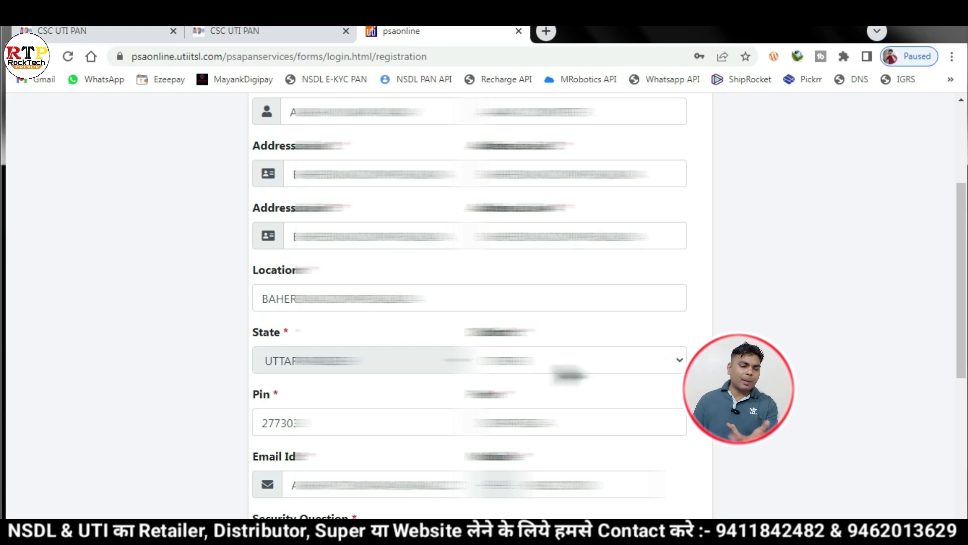
pyautogui.scroll(-3, 558, 358)
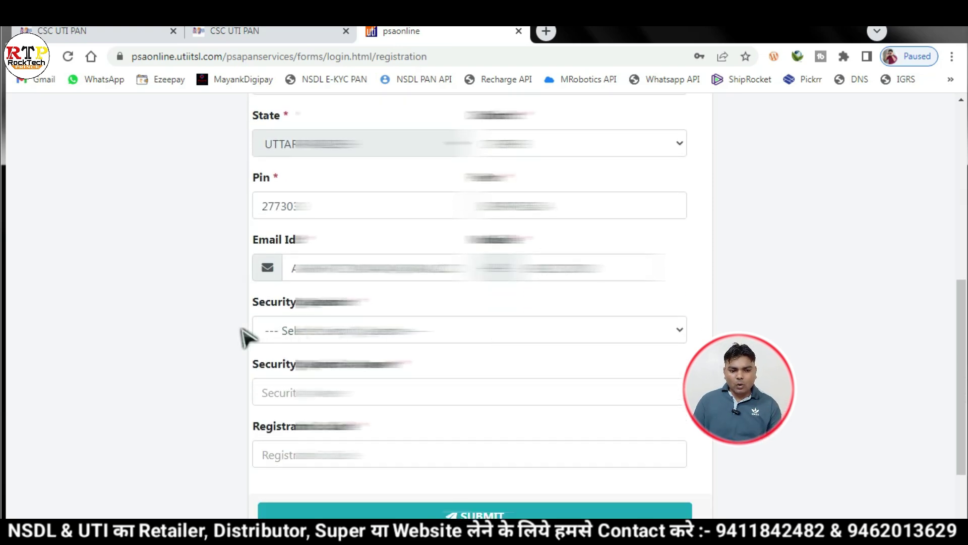
pyautogui.click(427, 335)
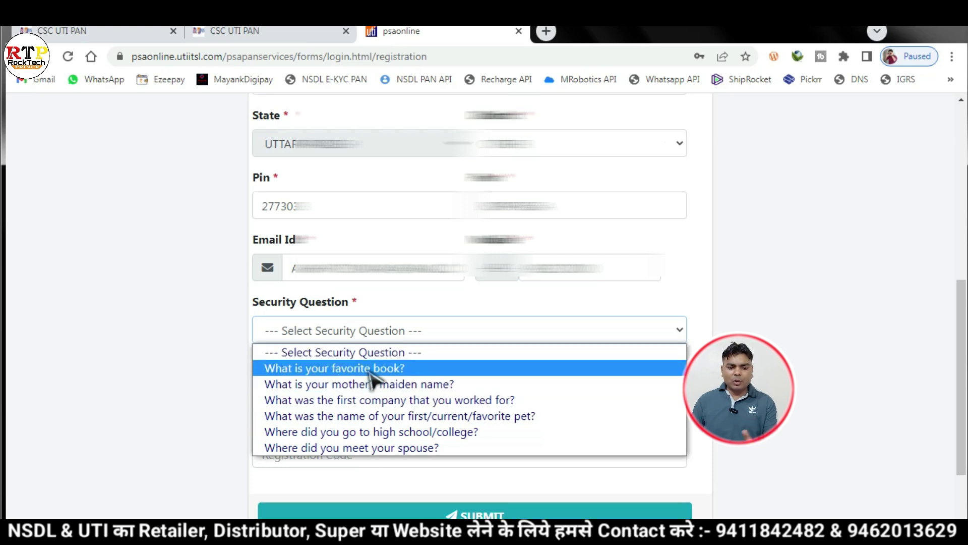
pyautogui.click(394, 369)
pyautogui.click(374, 389)
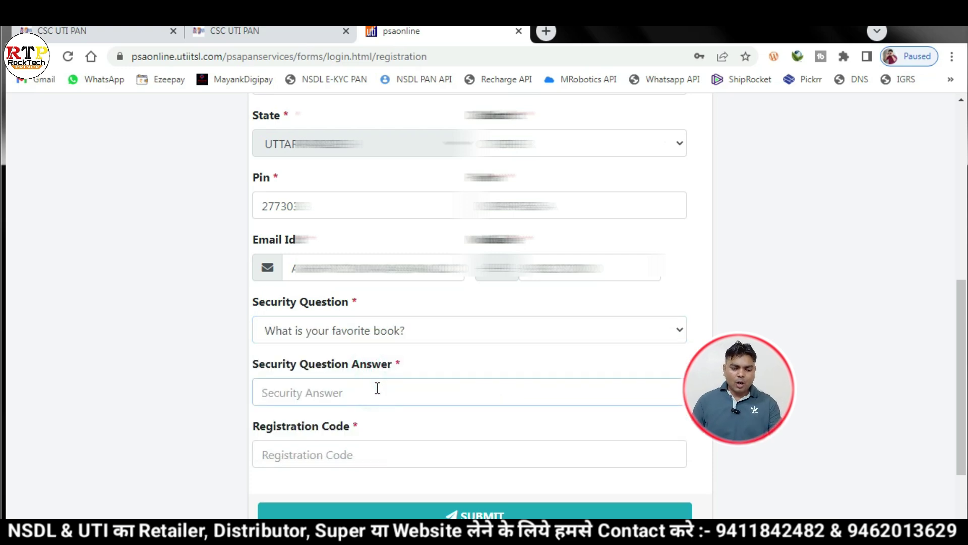
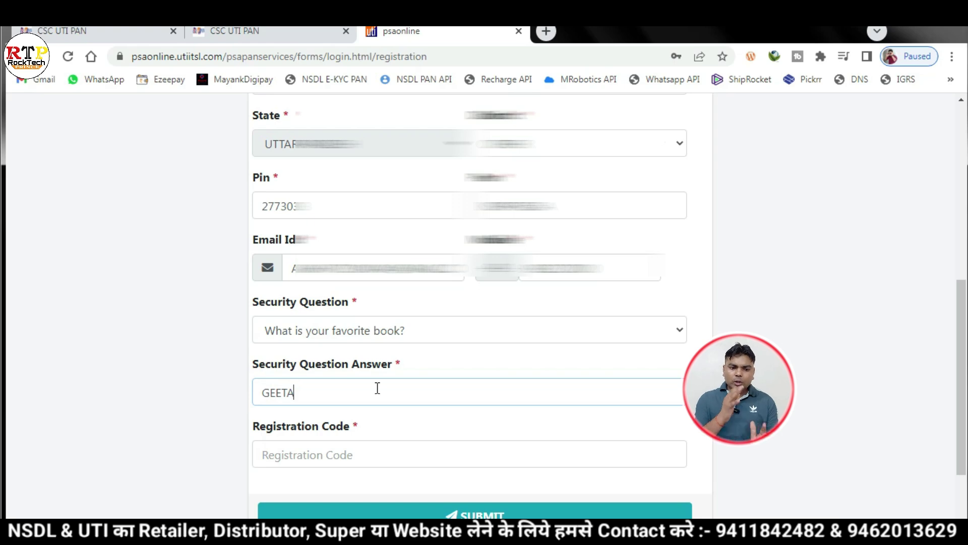
# - Enter the registration code and submit the completed registration form
pyautogui.click(338, 454)
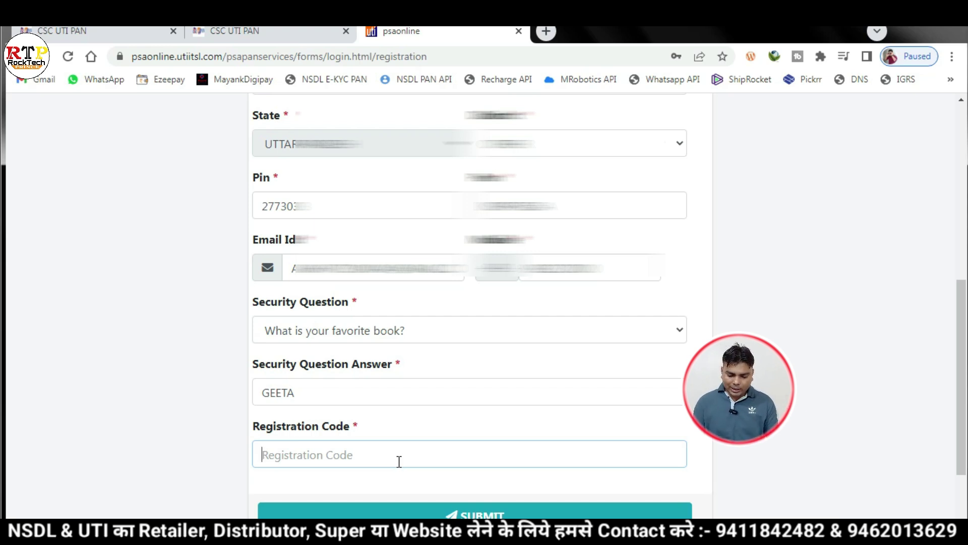
pyautogui.scroll(2, 605, 446)
pyautogui.scroll(-1, 604, 447)
pyautogui.scroll(5, 601, 448)
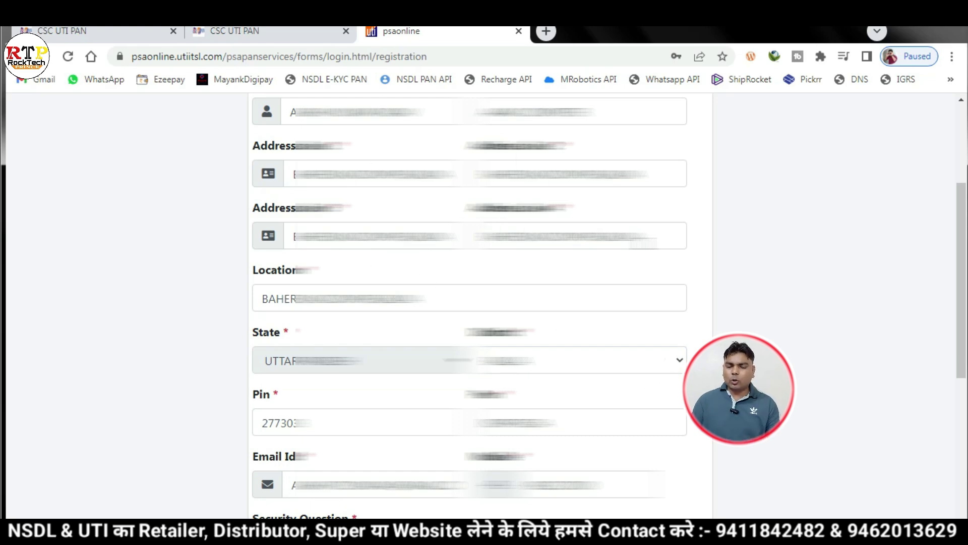
pyautogui.scroll(-1, 628, 269)
pyautogui.scroll(-5, 628, 270)
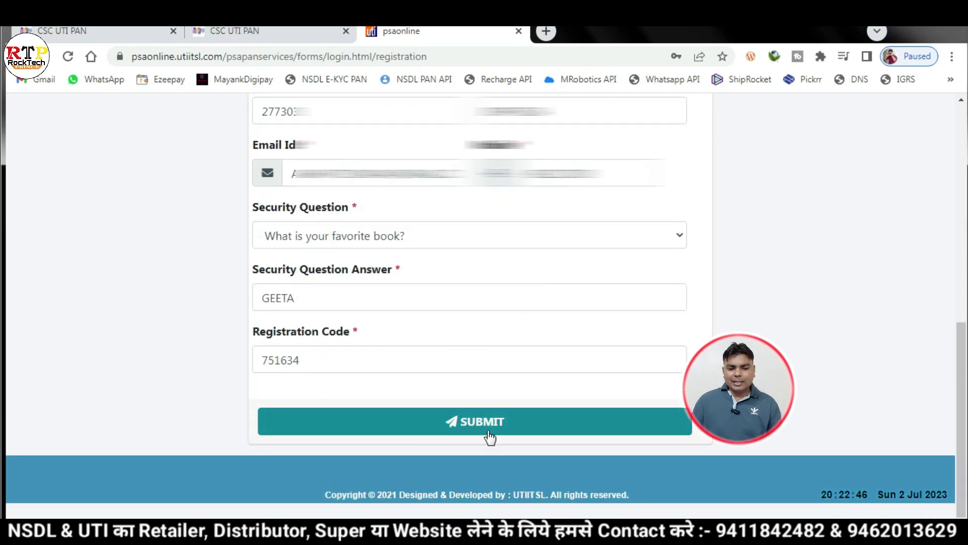
pyautogui.click(494, 426)
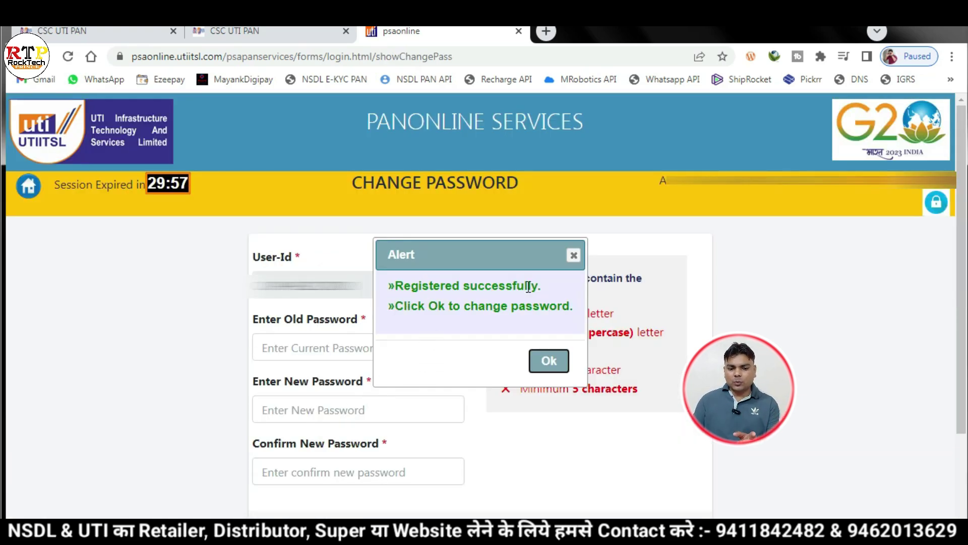
# - Dismiss the success alert and change the password, pasting the old one and entering a new one
pyautogui.click(549, 360)
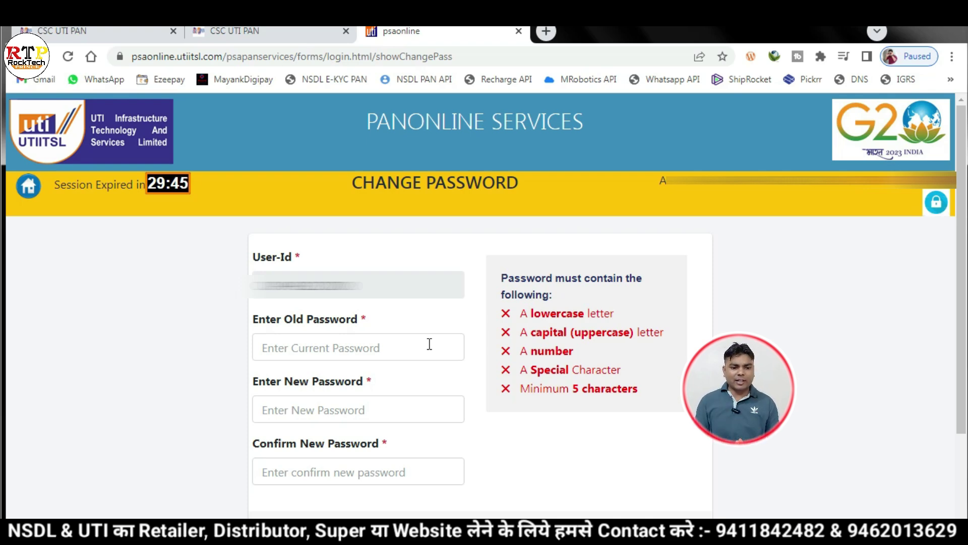
pyautogui.click(429, 343)
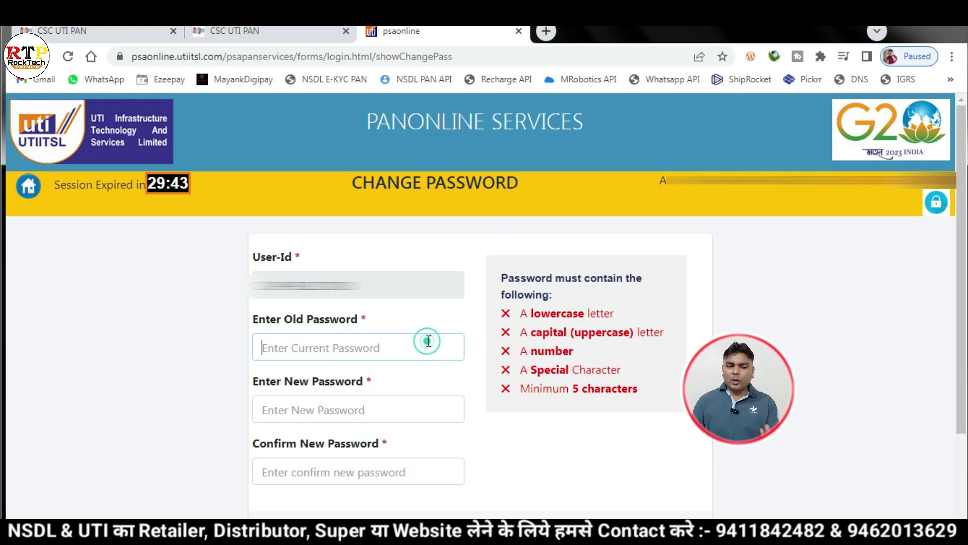
pyautogui.moveTo(359, 283); pyautogui.dragTo(242, 301)
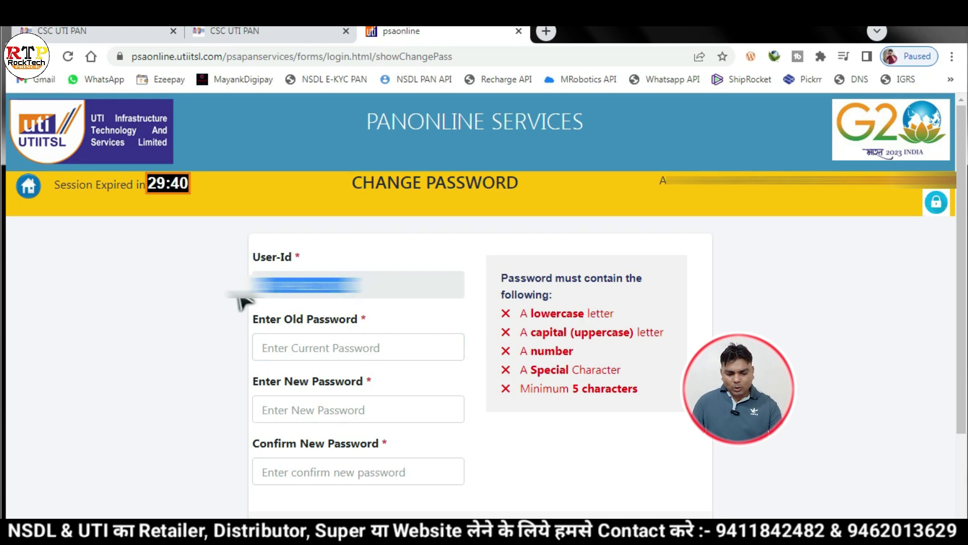
pyautogui.click(313, 335)
pyautogui.hotkey('ctrl', 'v')
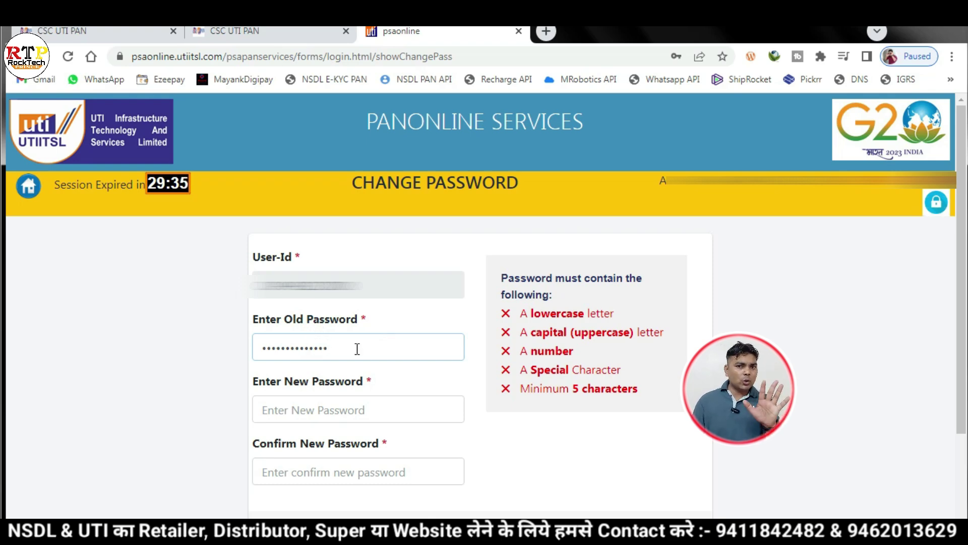
pyautogui.click(336, 410)
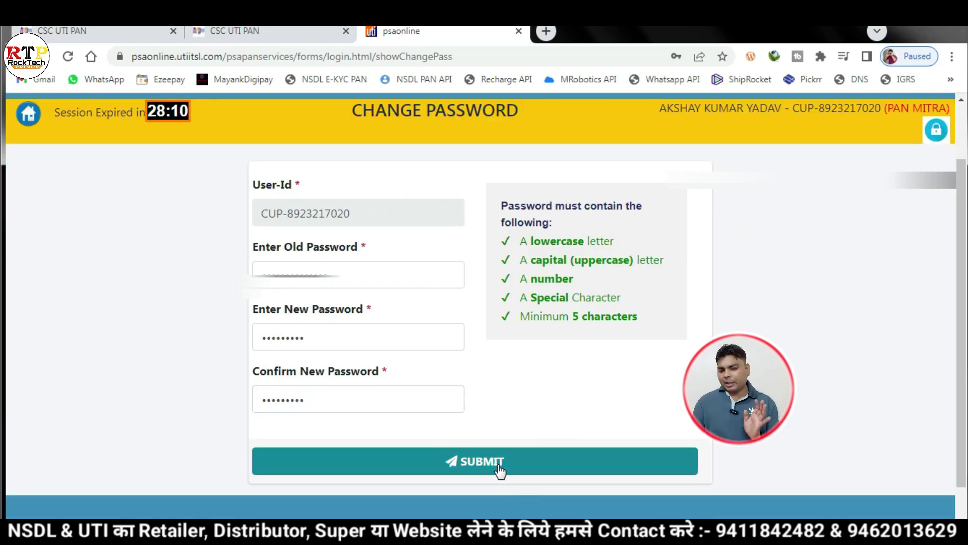
pyautogui.click(499, 469)
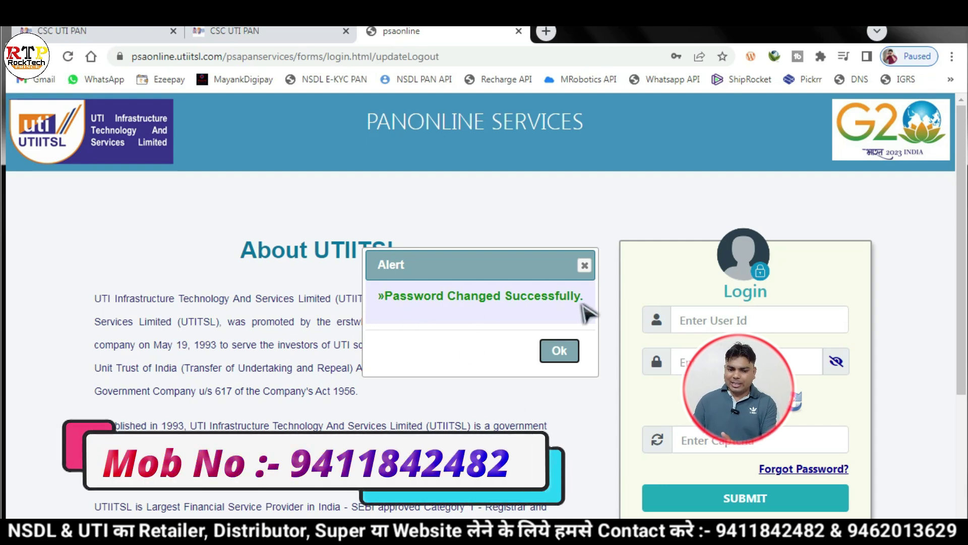
# - Dismiss the Password Changed alert, reload the login page and log in with the saved user ID
pyautogui.click(564, 353)
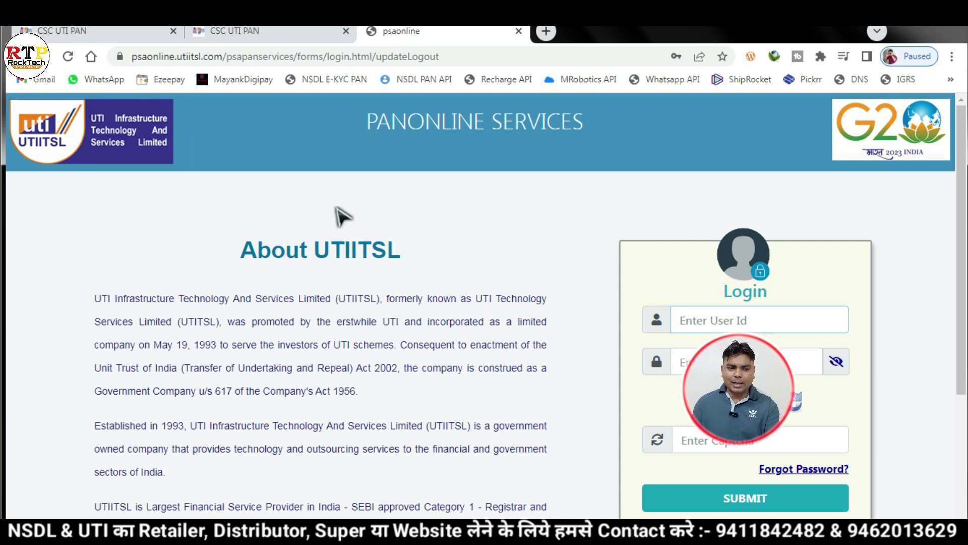
pyautogui.click(69, 56)
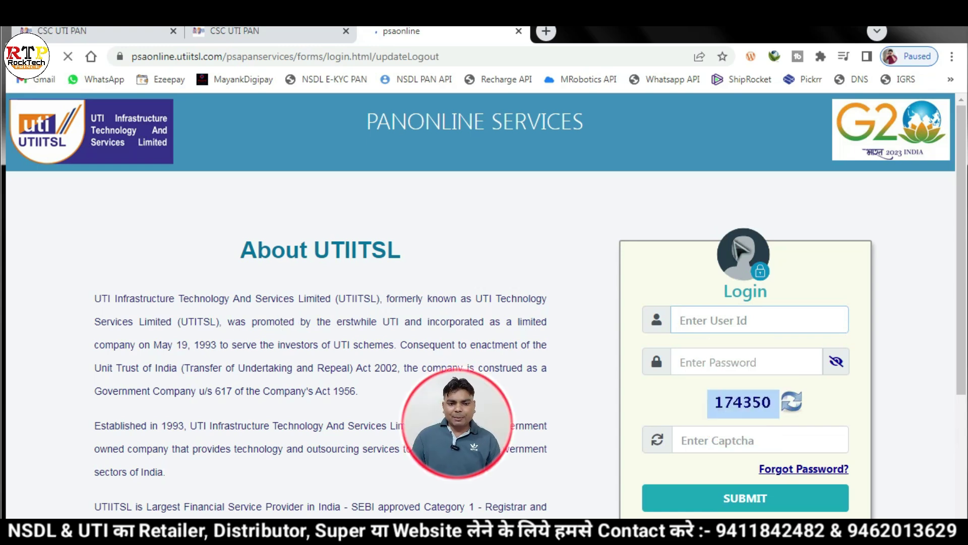
pyautogui.click(68, 57)
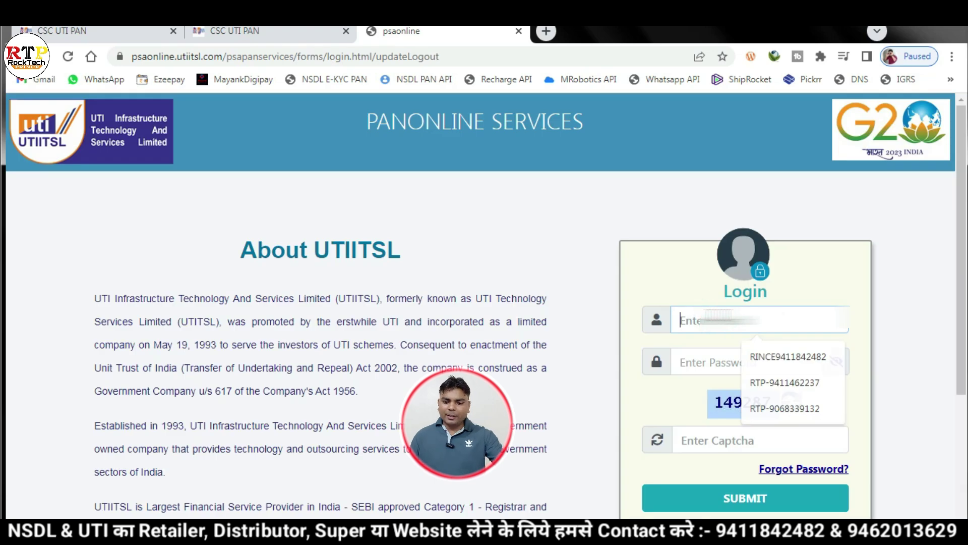
pyautogui.hotkey('ctrl', 'v')
pyautogui.click(758, 371)
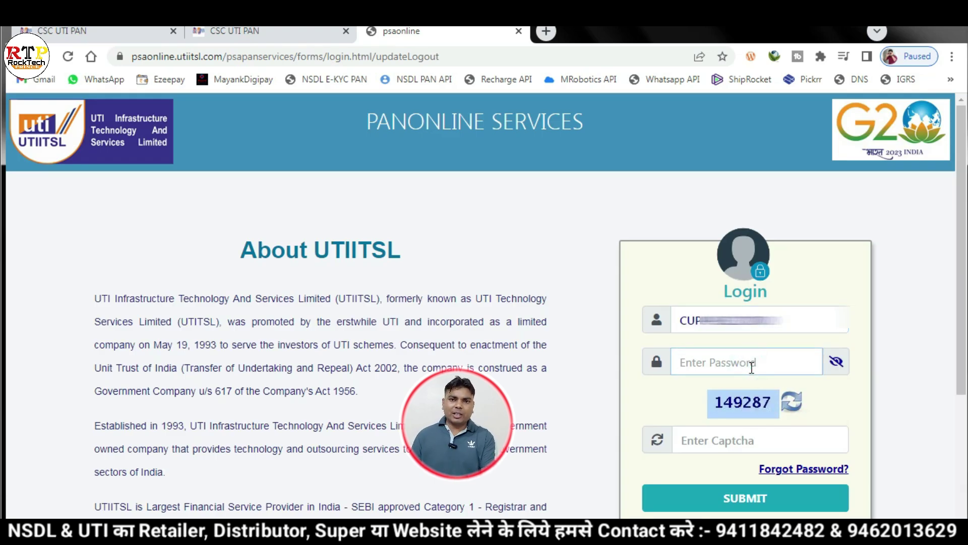
pyautogui.press('Return')
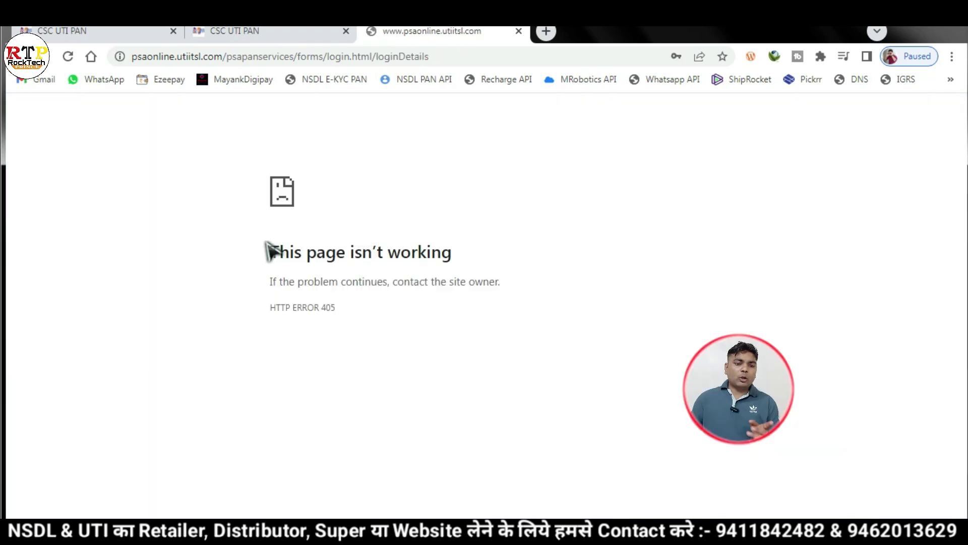
# - Close the broken error tab and launch UTI eKYC Login from the CSC UTI PAN menu
pyautogui.moveTo(269, 250); pyautogui.dragTo(452, 254)
pyautogui.click(558, 380)
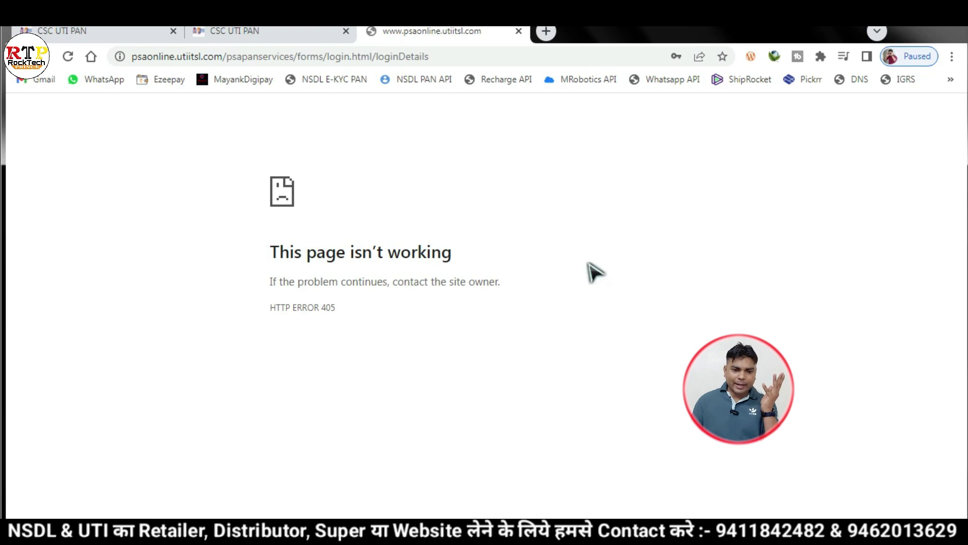
pyautogui.click(518, 31)
pyautogui.moveTo(501, 169)
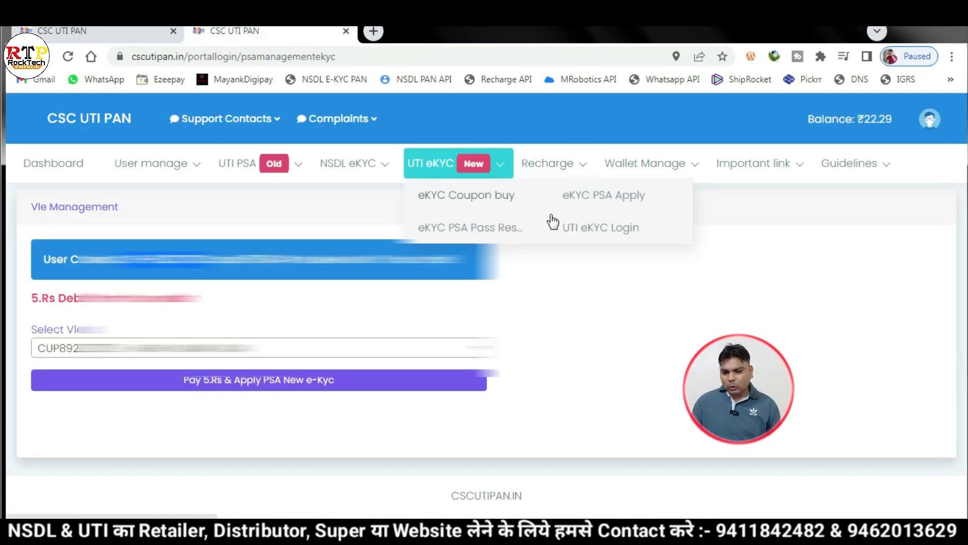
pyautogui.click(607, 231)
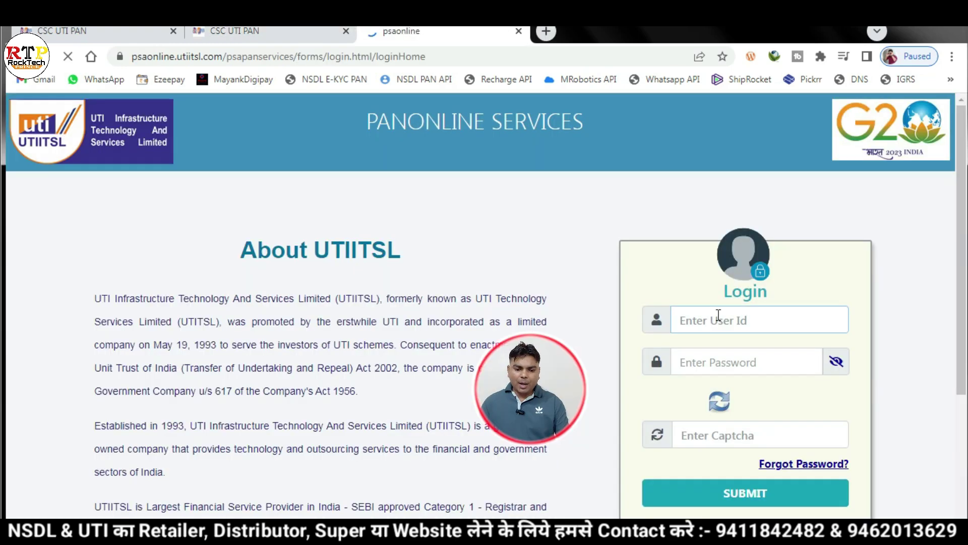
# - Log in with the saved User Id, the account password and the displayed captcha
pyautogui.click(718, 316)
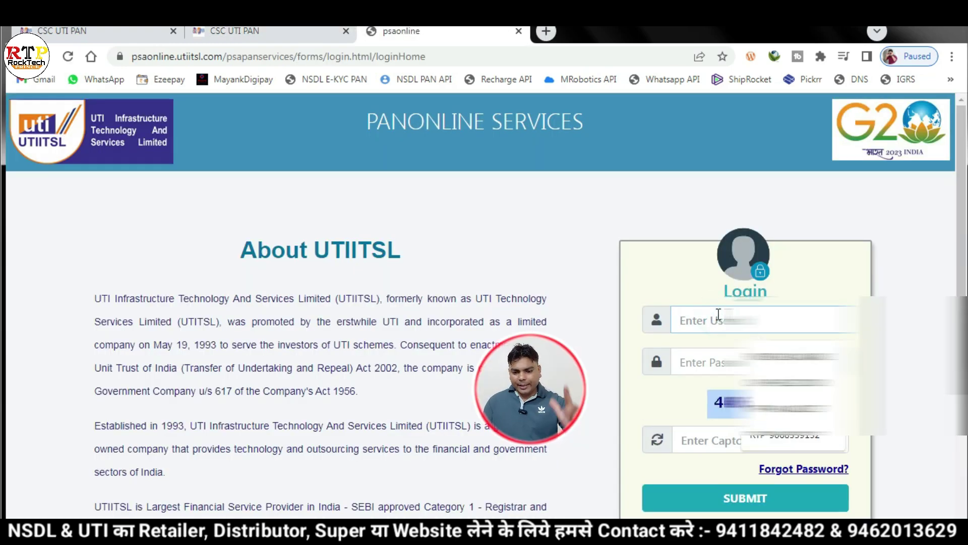
pyautogui.click(715, 379)
pyautogui.click(703, 357)
pyautogui.write('**********')
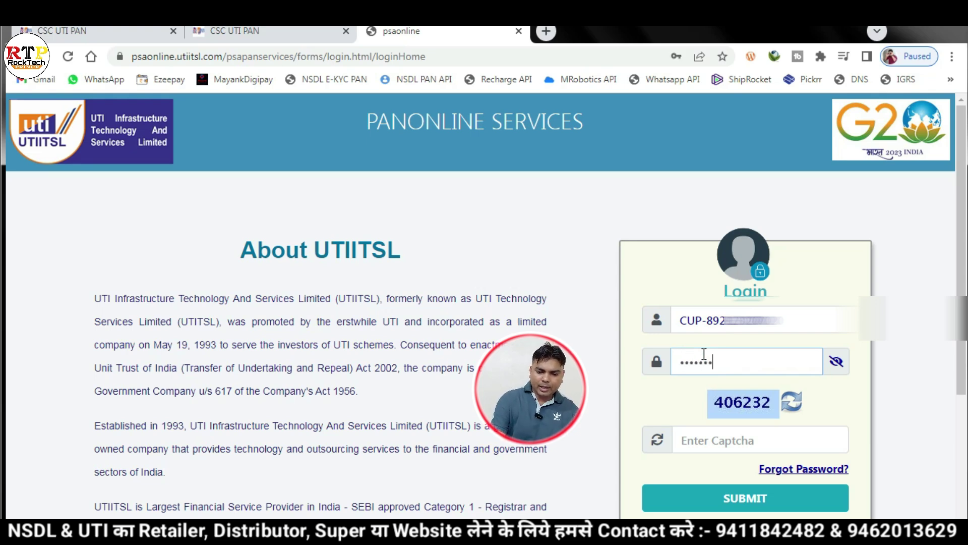
pyautogui.click(756, 440)
pyautogui.write('406232')
pyautogui.press('Return')
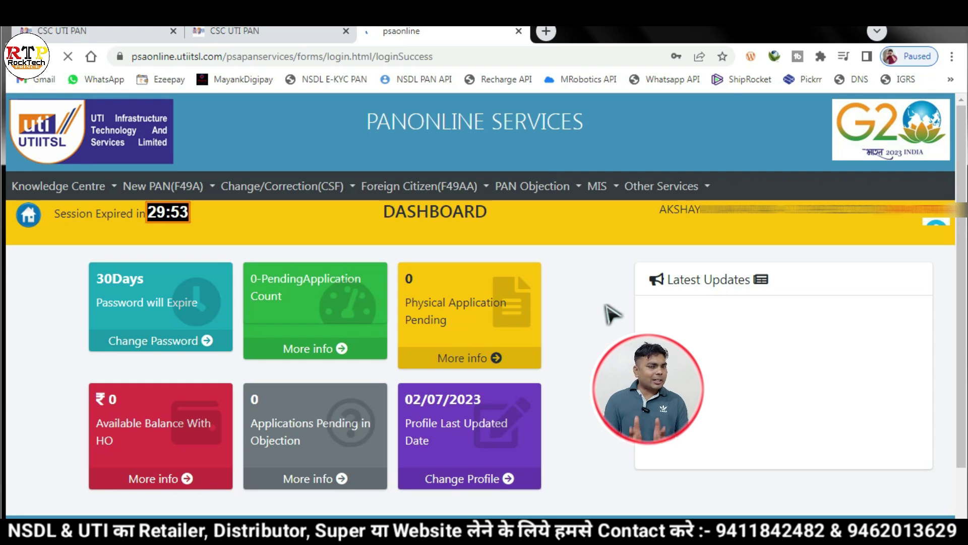